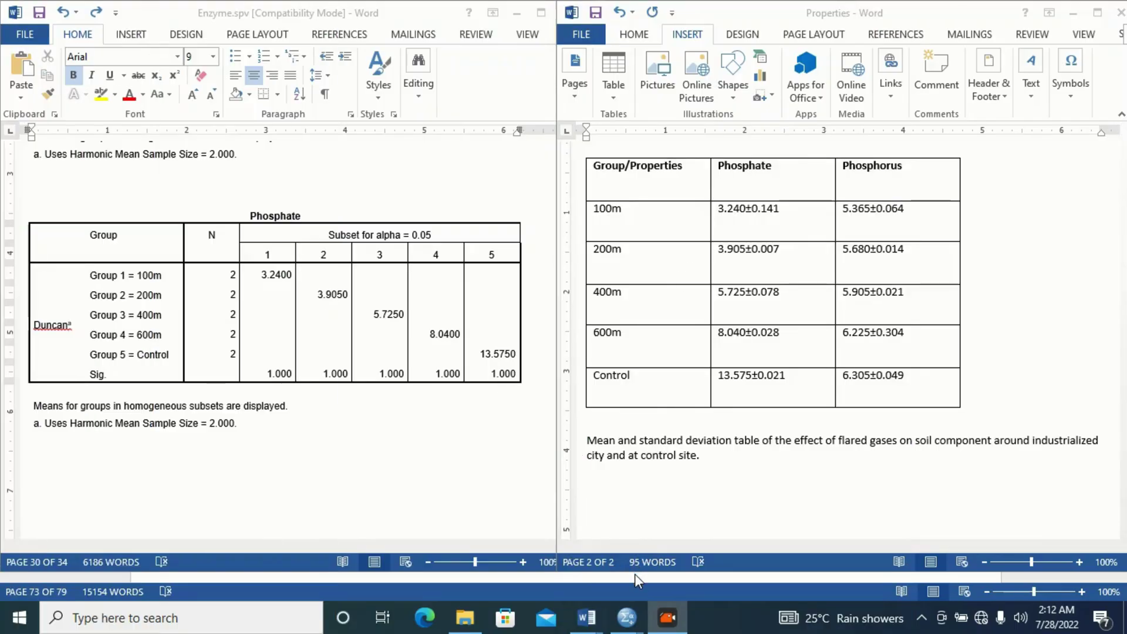
{"action": "left_click", "coordinate": [635, 573]}
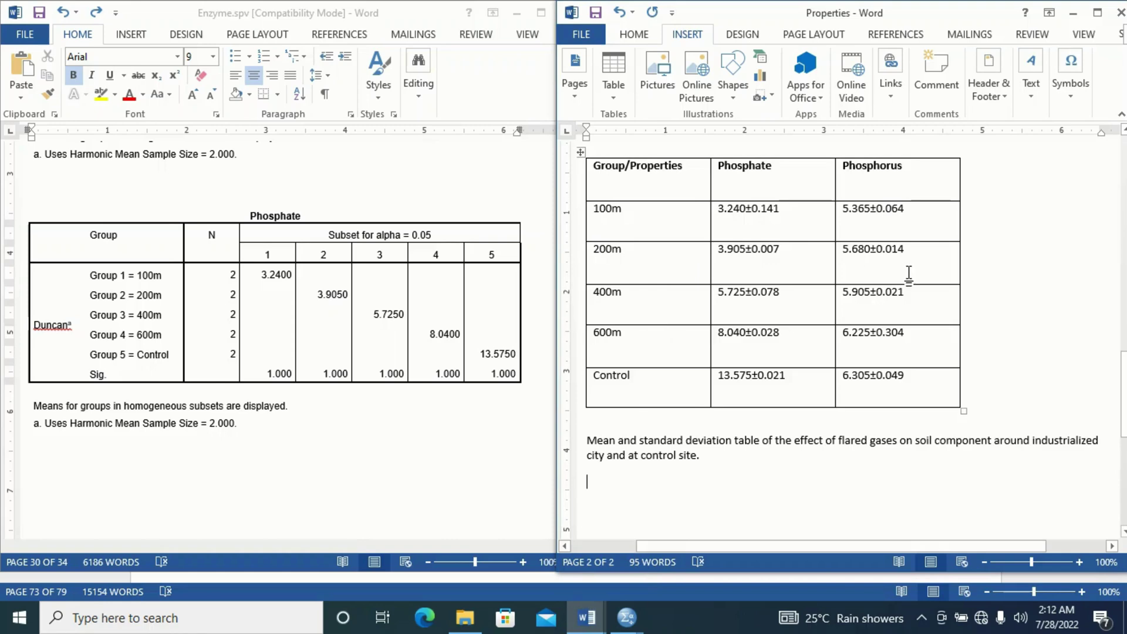
{"action": "mouse_move", "coordinate": [575, 257]}
{"action": "left_click_drag", "start_coordinate": [774, 166], "coordinate": [719, 167]}
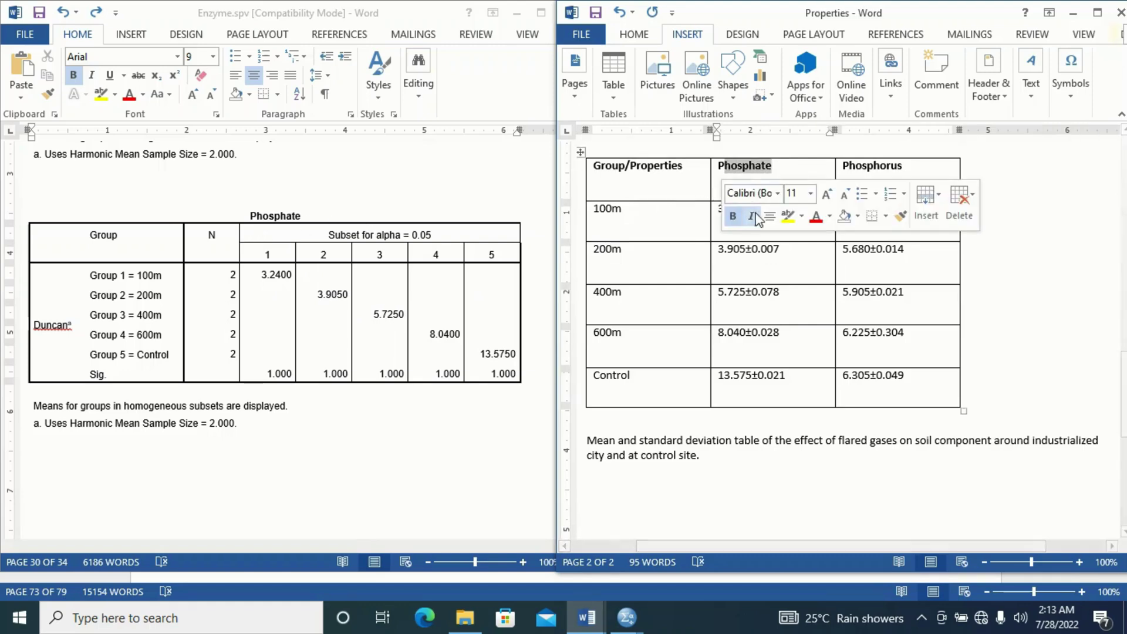
{"action": "left_click", "coordinate": [767, 249]}
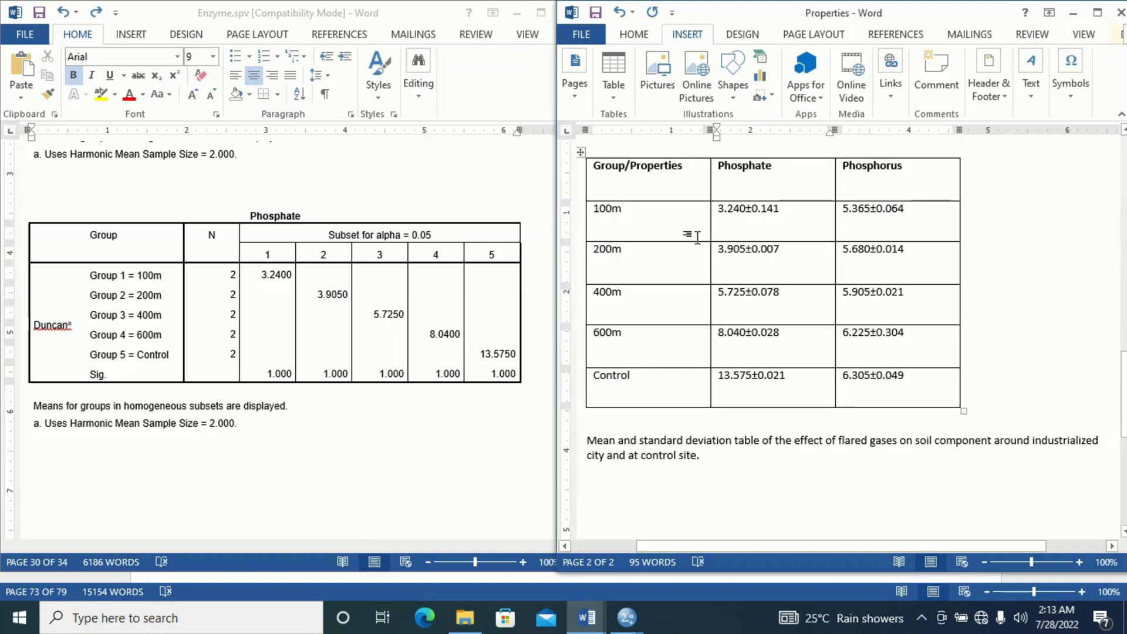
{"action": "left_click", "coordinate": [785, 291]}
{"action": "left_click", "coordinate": [262, 317]}
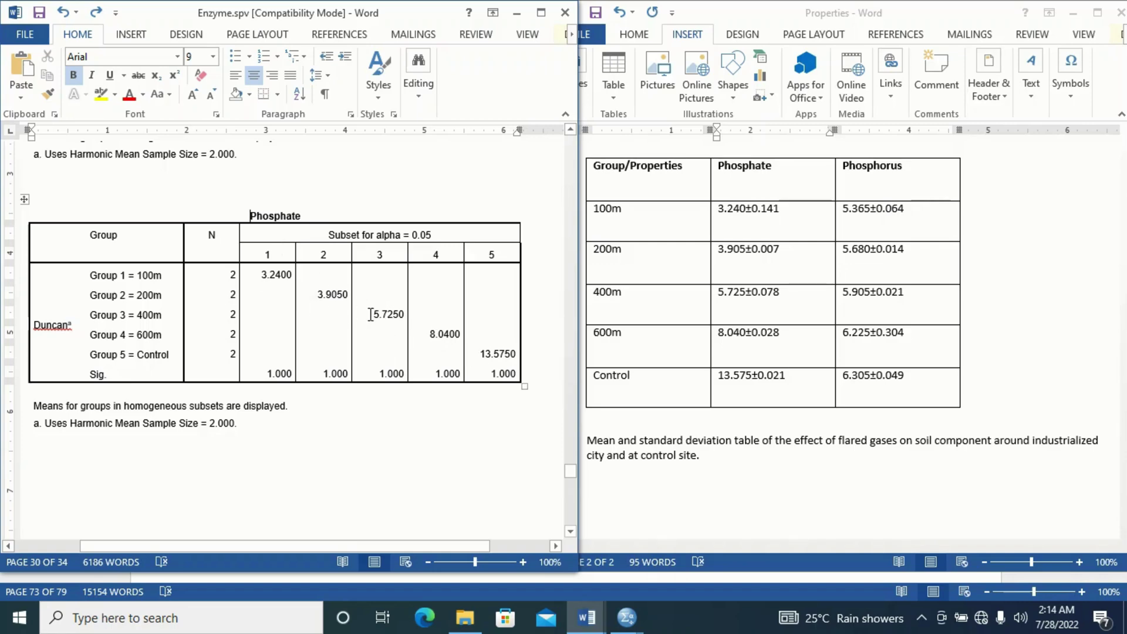
- Append the letter "a" as a superscript to the 100m Phosphate value in the Properties table
{"action": "left_click", "coordinate": [785, 206]}
{"action": "left_click", "coordinate": [786, 207]}
{"action": "type", "text": "a"}
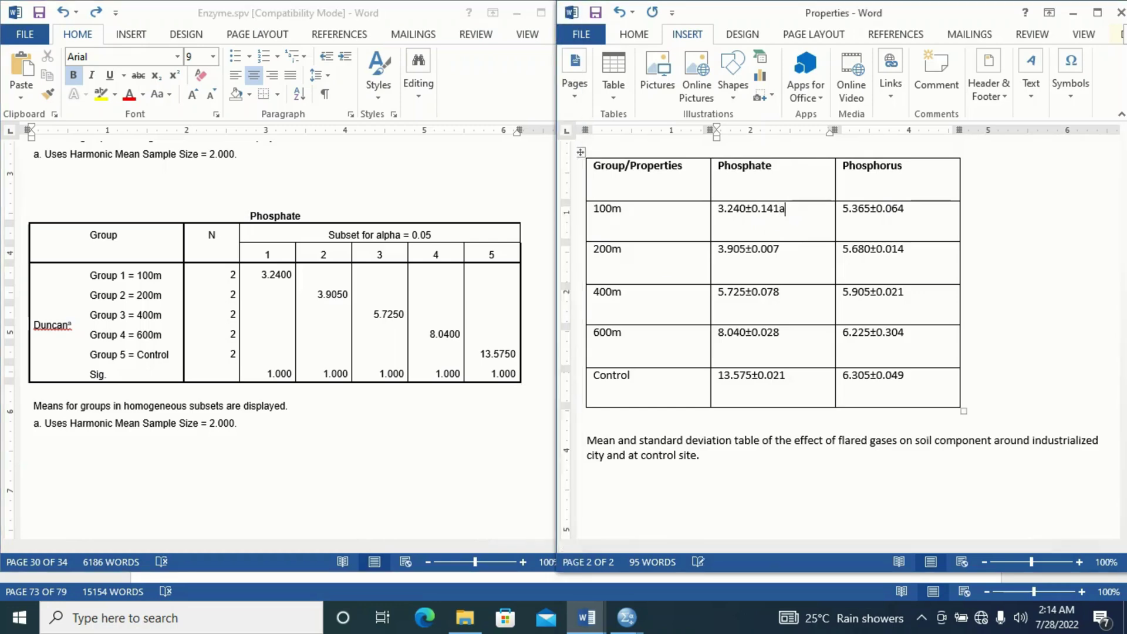
{"action": "left_click_drag", "start_coordinate": [789, 210], "coordinate": [781, 209]}
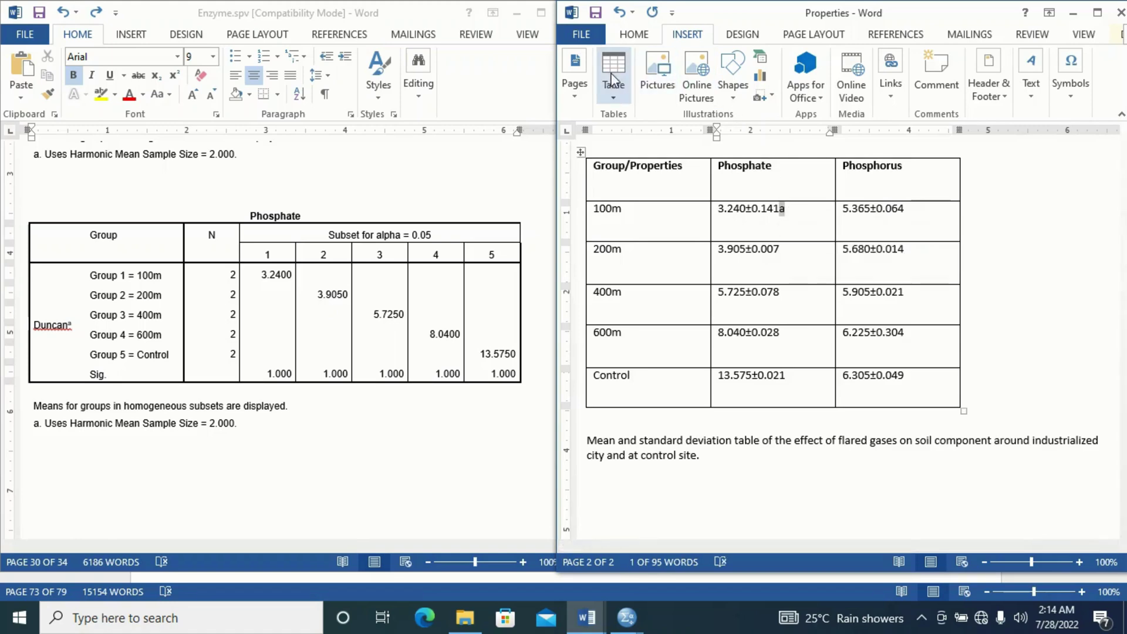
{"action": "left_click", "coordinate": [630, 40]}
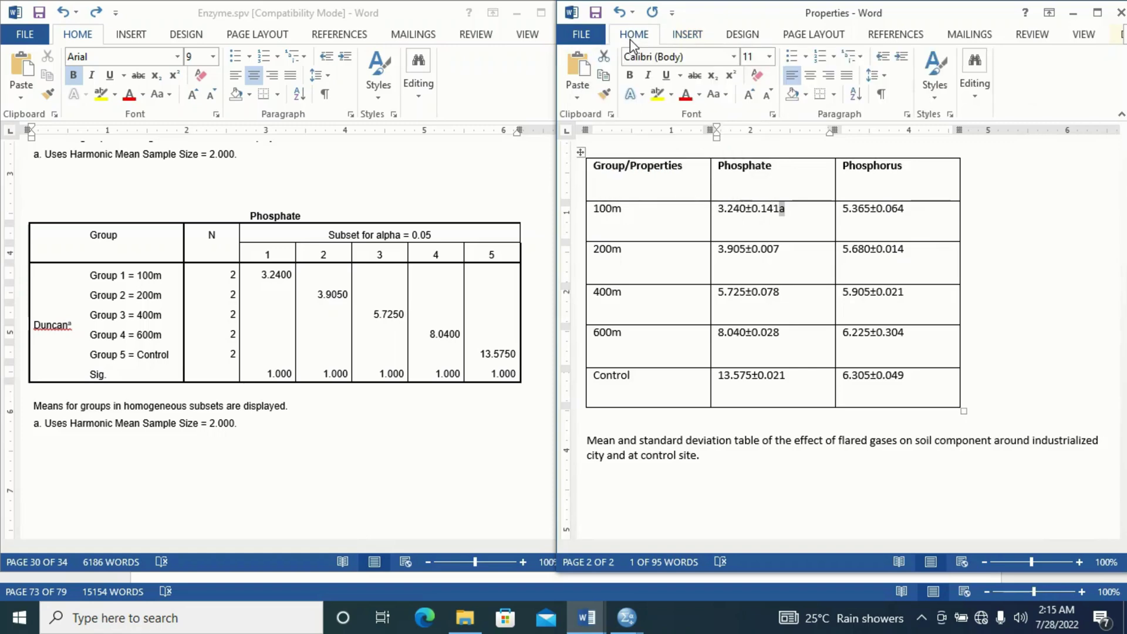
{"action": "left_click", "coordinate": [731, 74]}
- Append superscript "b" to the 200m Phosphate value and superscript "c" to the 400m Phosphate value
{"action": "left_click", "coordinate": [790, 247]}
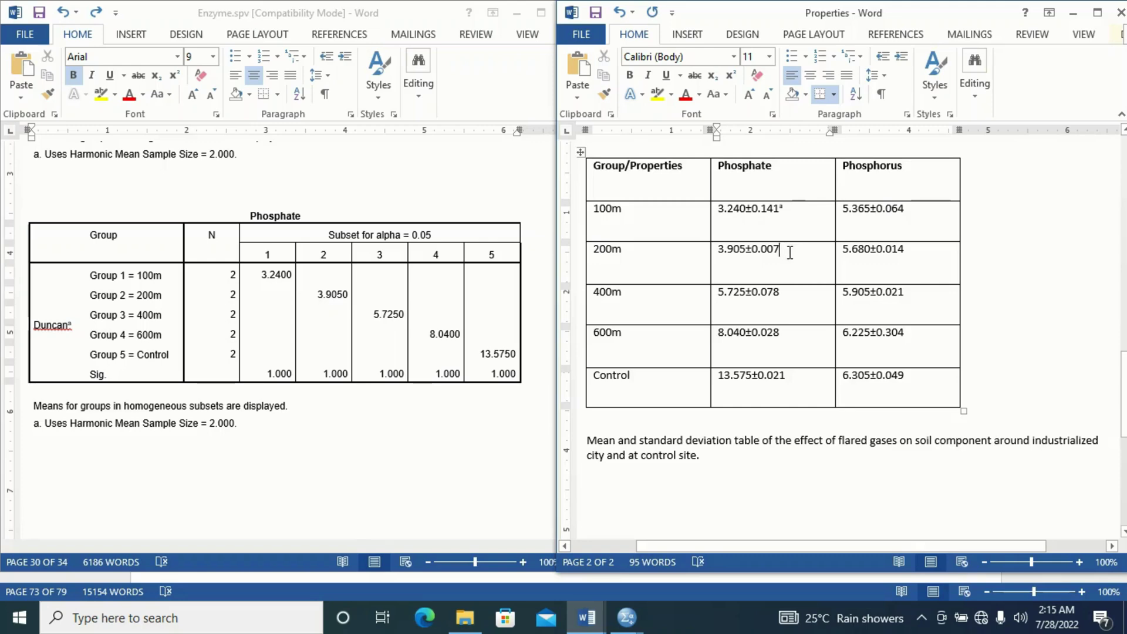
{"action": "type", "text": "b"}
{"action": "left_click_drag", "start_coordinate": [785, 250], "coordinate": [779, 250]}
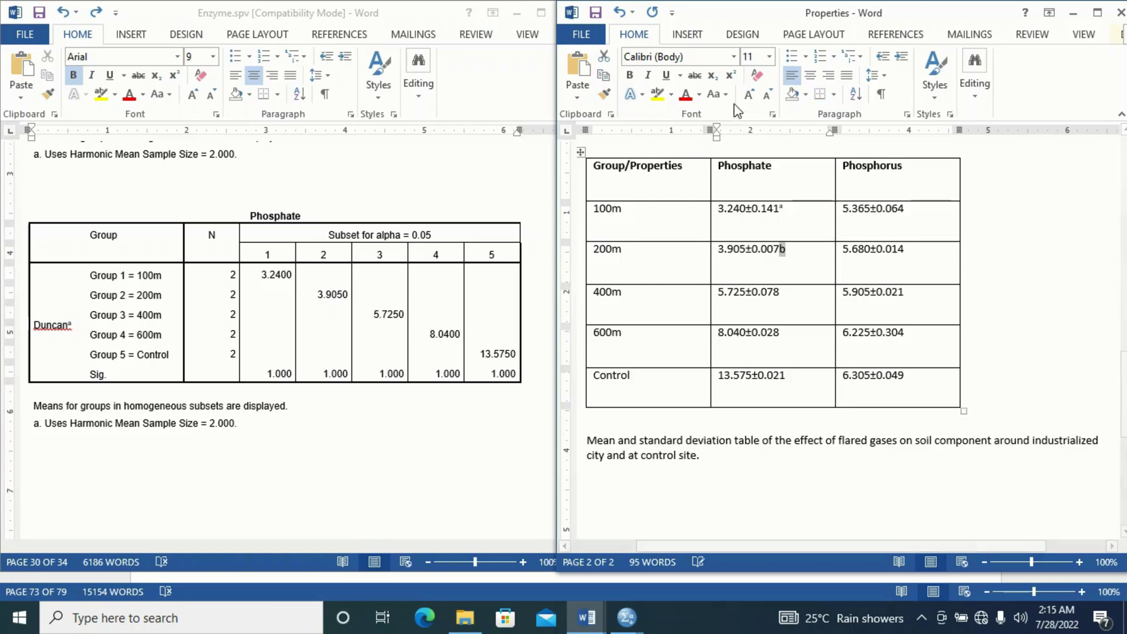
{"action": "left_click", "coordinate": [732, 77]}
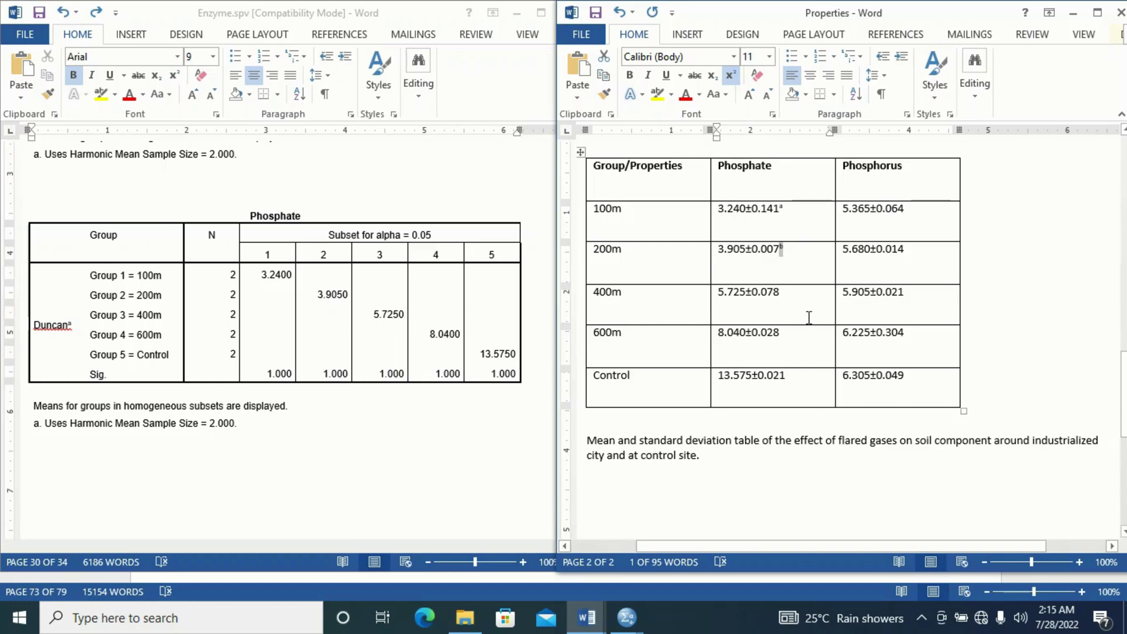
{"action": "left_click", "coordinate": [792, 293]}
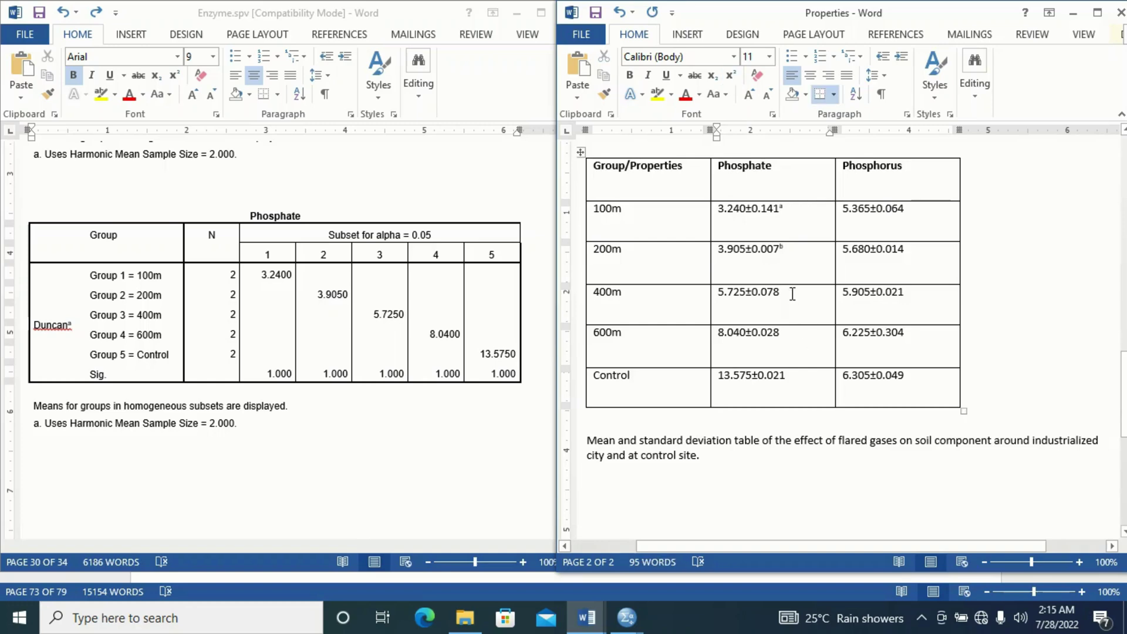
{"action": "type", "text": "c"}
{"action": "left_click_drag", "start_coordinate": [785, 294], "coordinate": [779, 294]}
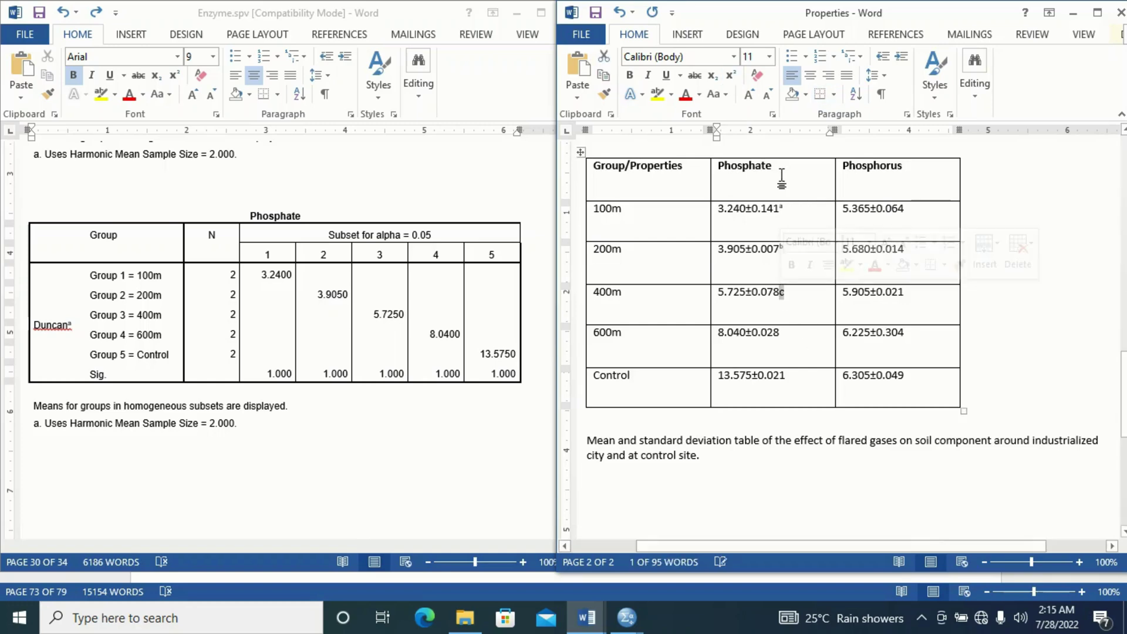
{"action": "left_click", "coordinate": [731, 77]}
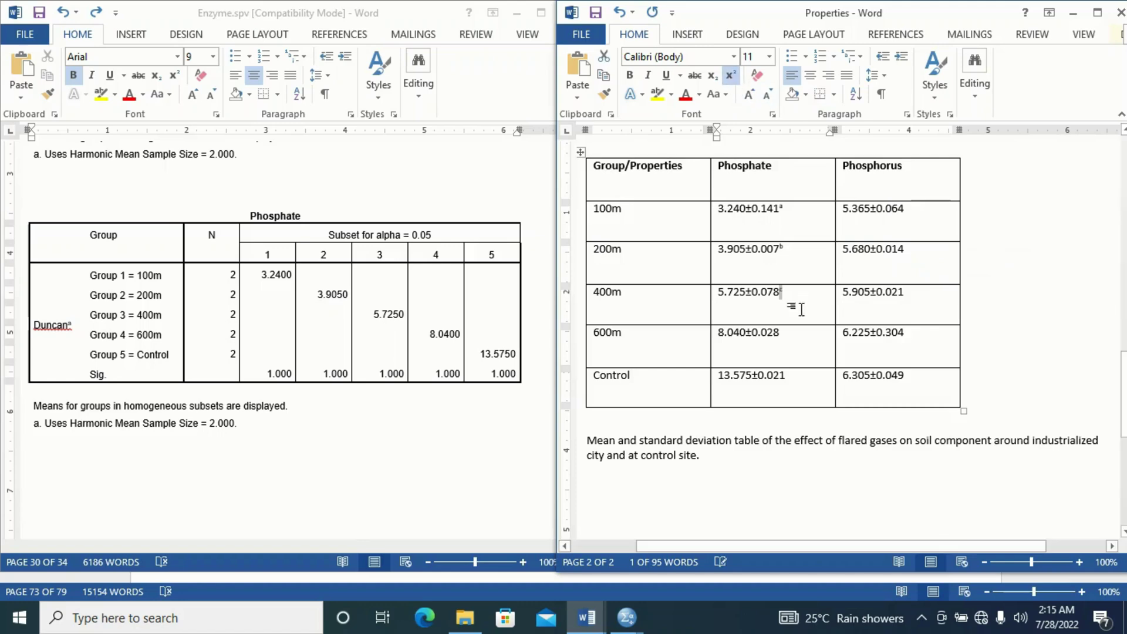
- Append superscript "d" to the 600m Phosphate value and superscript "e" to the Control Phosphate value
{"action": "left_click", "coordinate": [785, 332]}
{"action": "type", "text": "d"}
{"action": "left_click_drag", "start_coordinate": [788, 332], "coordinate": [780, 332]}
{"action": "left_click", "coordinate": [734, 76]}
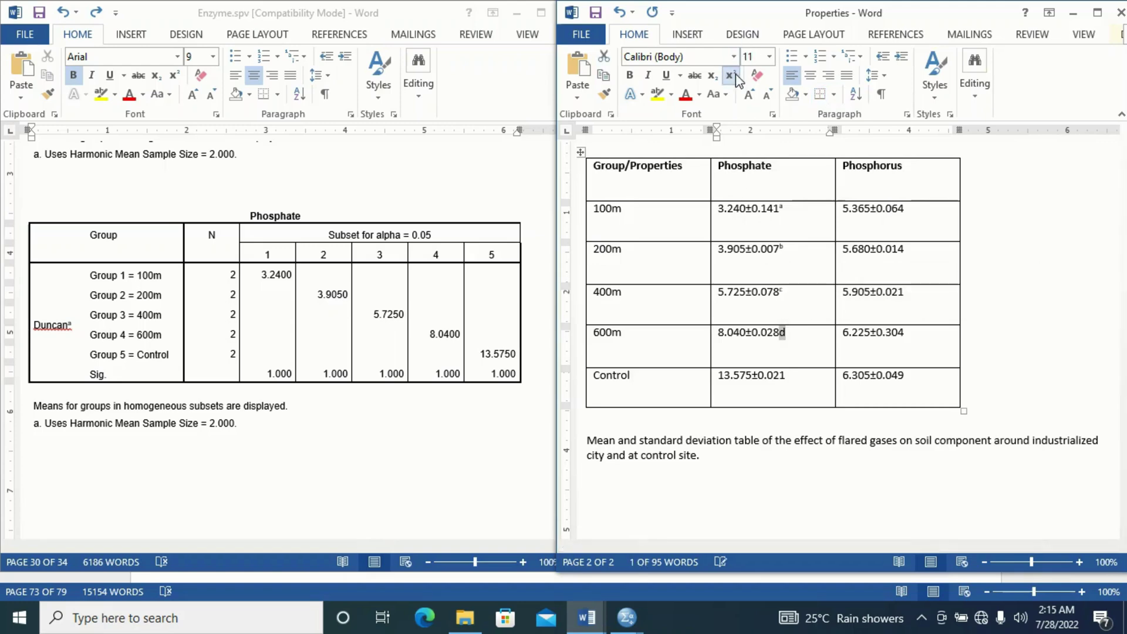
{"action": "left_click", "coordinate": [794, 381]}
{"action": "type", "text": "e"}
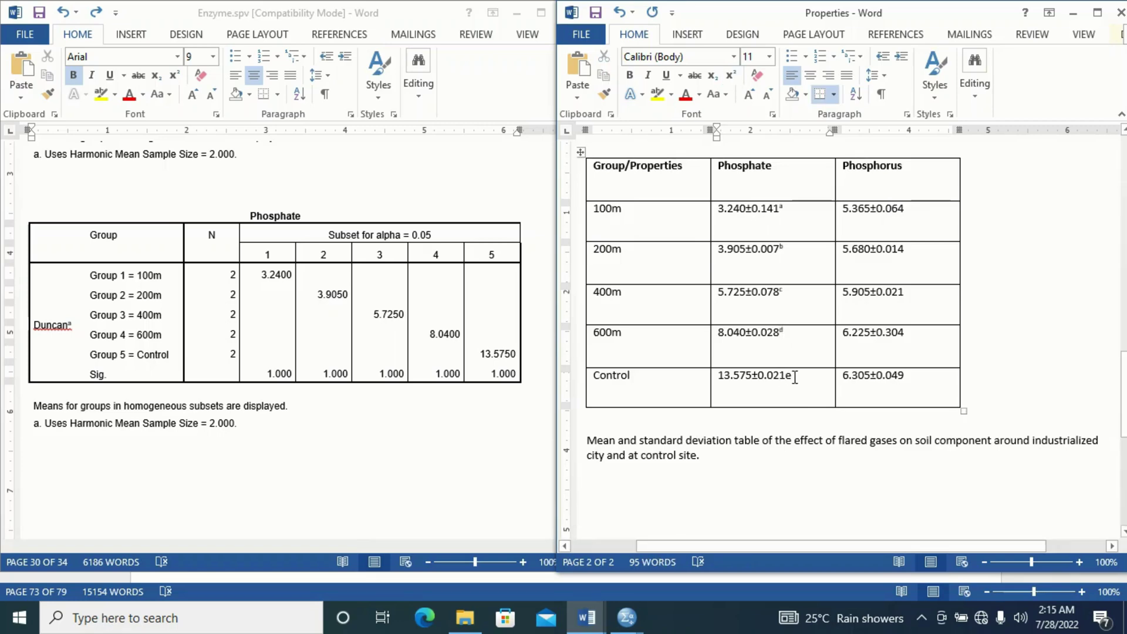
{"action": "key", "text": "shift+Left"}
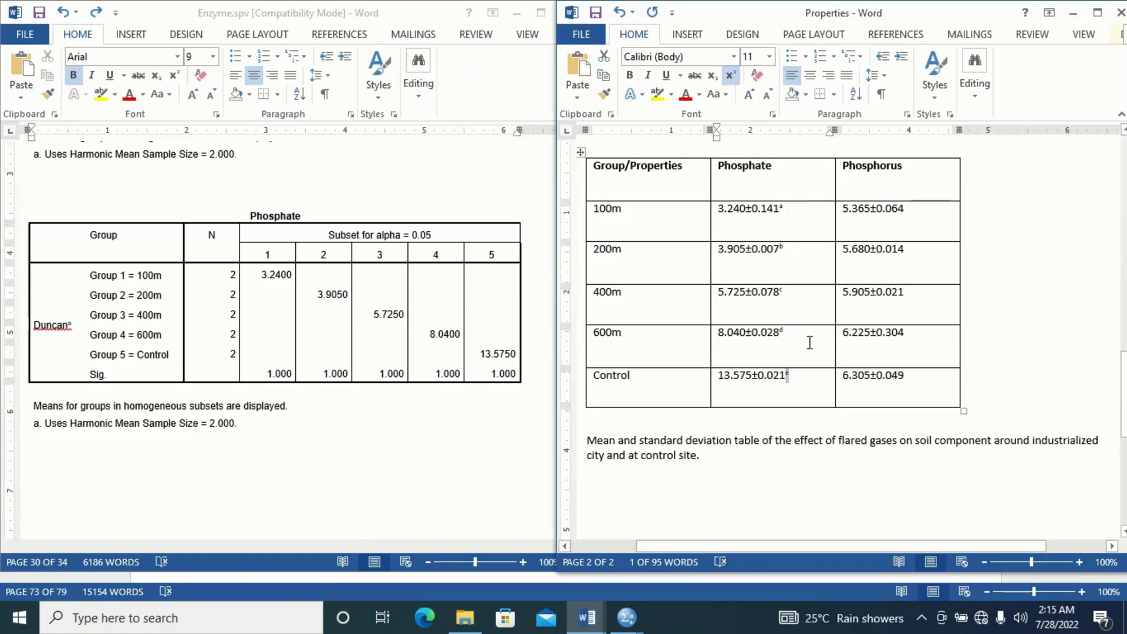
{"action": "left_click", "coordinate": [812, 376]}
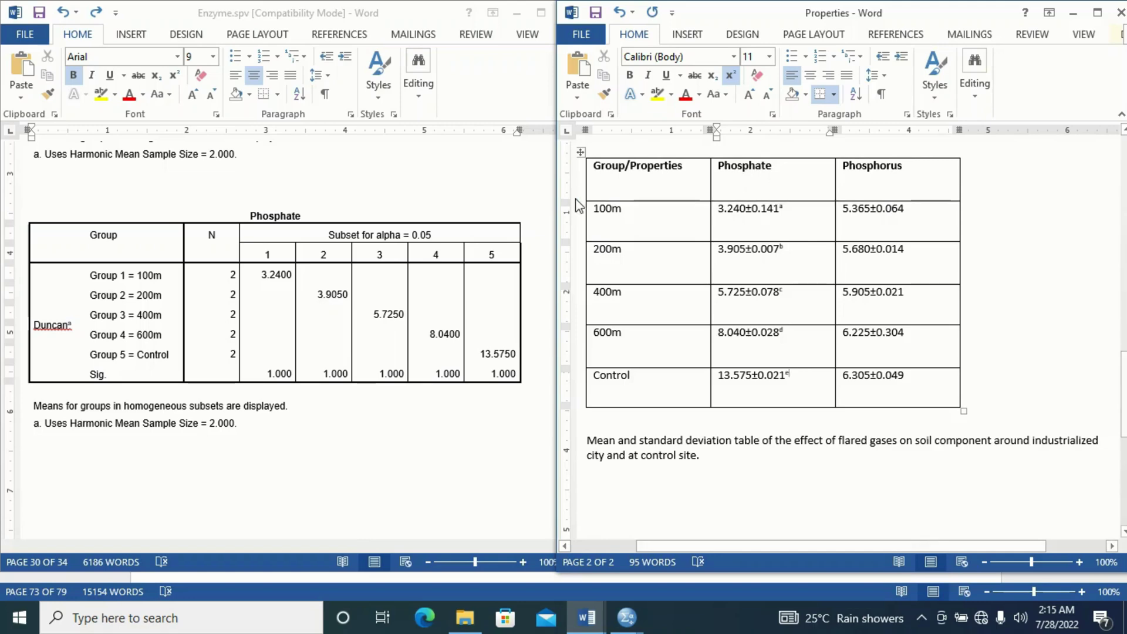
- Examine the Phosphorus Duncan table in the Enzyme document, comparing how its groups fall into subsets with the Phosphate table
{"action": "left_click", "coordinate": [498, 450]}
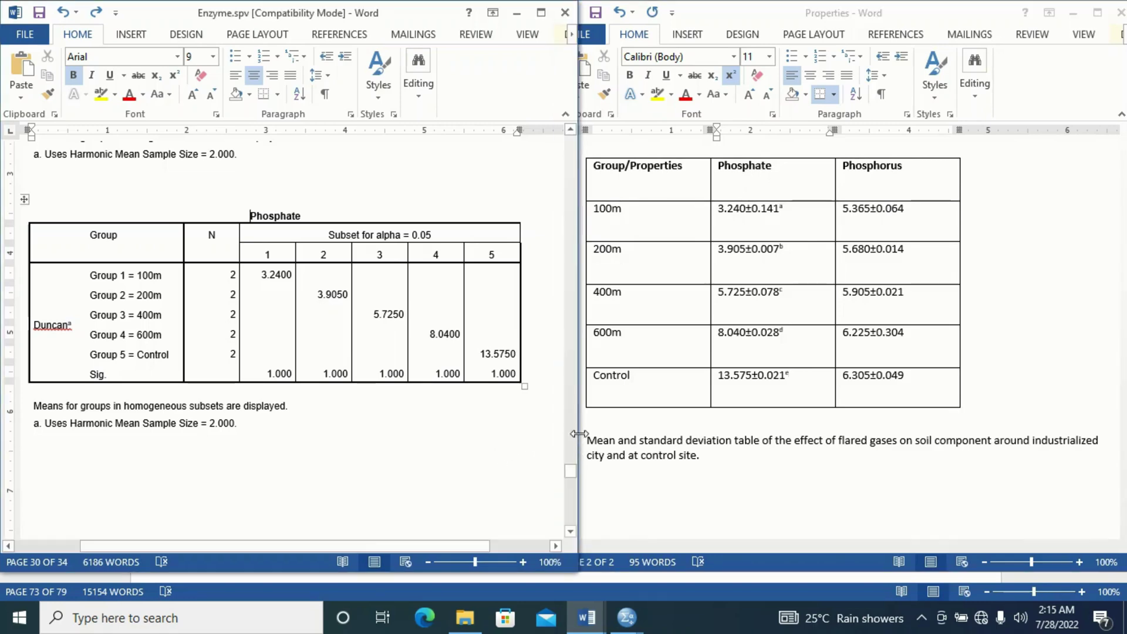
{"action": "scroll", "coordinate": [571, 531], "scroll_direction": "down", "scroll_amount": 5}
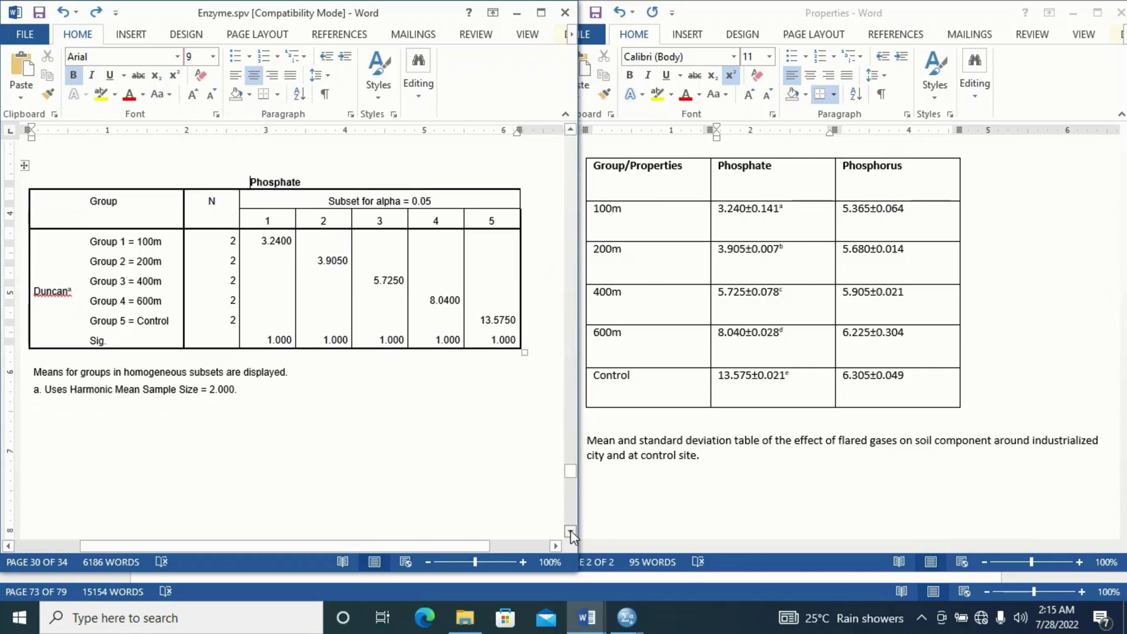
{"action": "scroll", "coordinate": [570, 532], "scroll_direction": "down", "scroll_amount": 10}
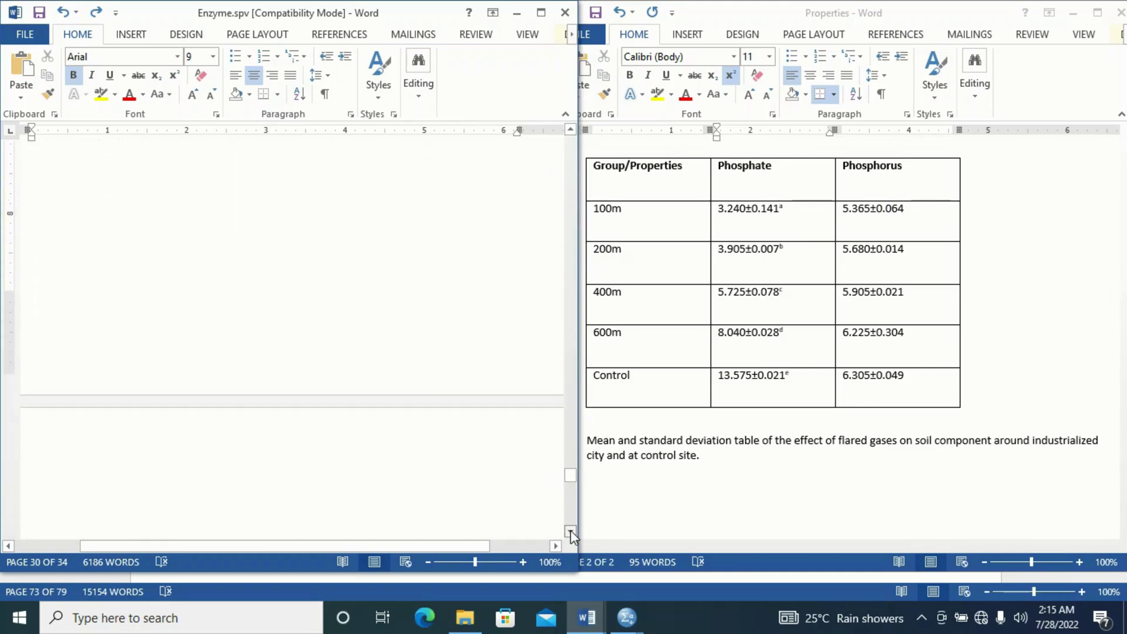
{"action": "scroll", "coordinate": [570, 531], "scroll_direction": "down", "scroll_amount": 8}
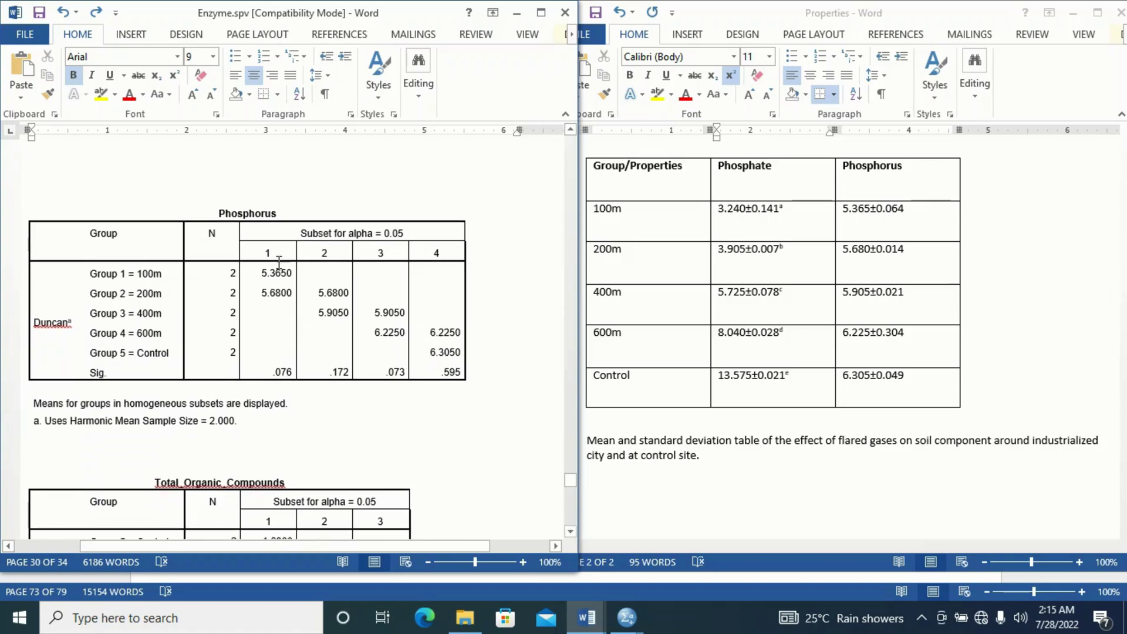
{"action": "left_click", "coordinate": [345, 352]}
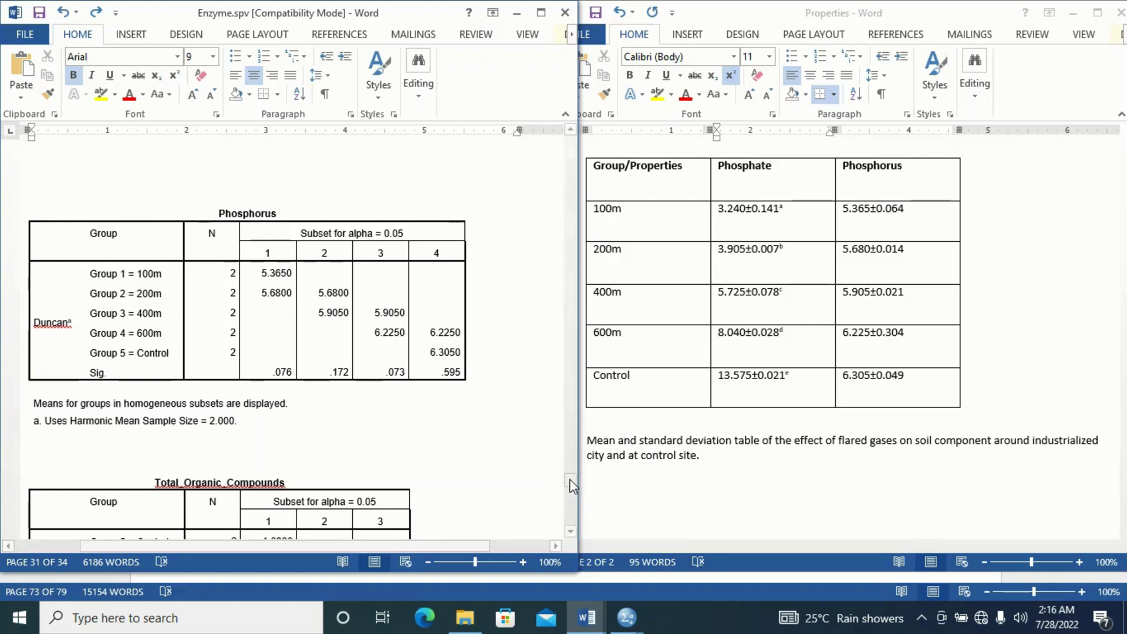
{"action": "mouse_move", "coordinate": [571, 487]}
{"action": "left_mouse_down"}
{"action": "mouse_move", "coordinate": [570, 455]}
{"action": "mouse_move", "coordinate": [569, 478]}
{"action": "left_mouse_up"}
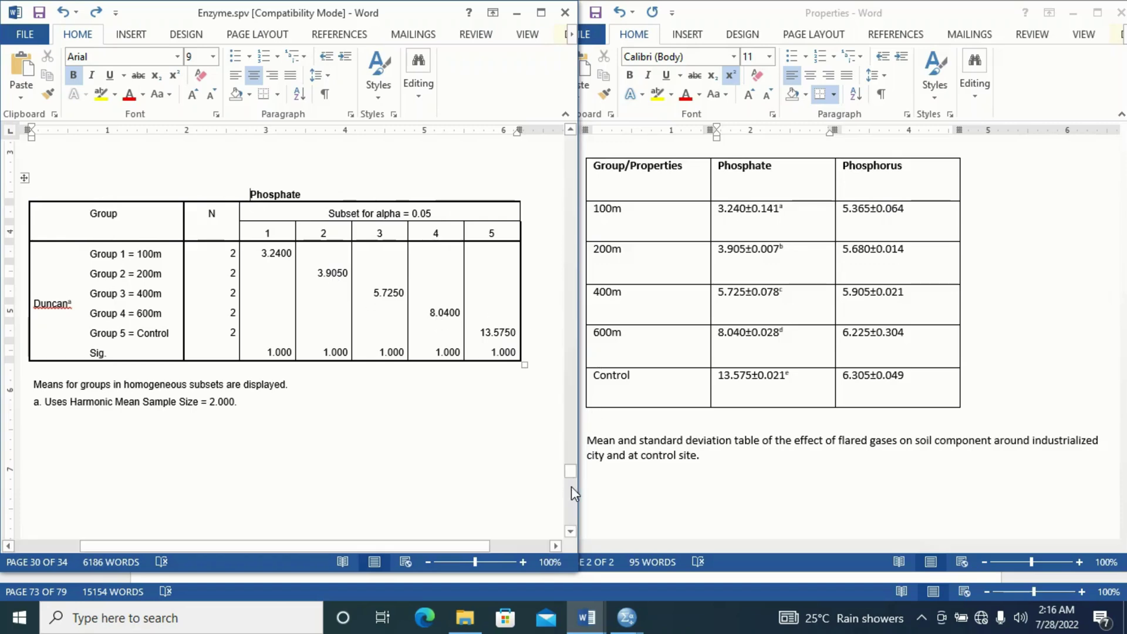
{"action": "left_click", "coordinate": [571, 531]}
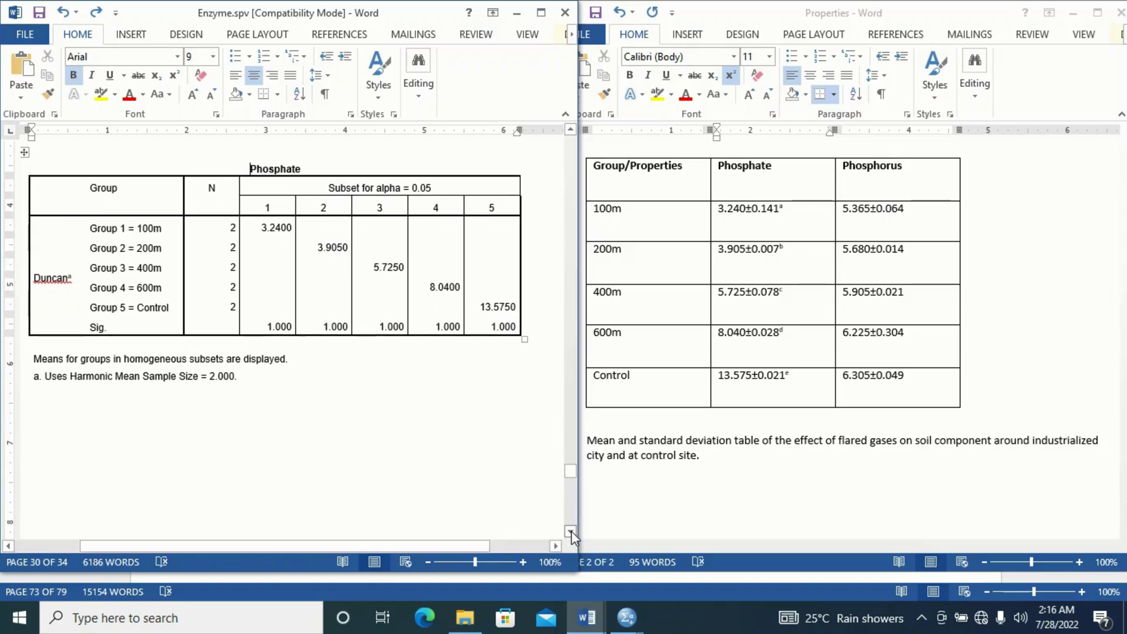
{"action": "scroll", "coordinate": [572, 531], "scroll_direction": "down", "scroll_amount": 10}
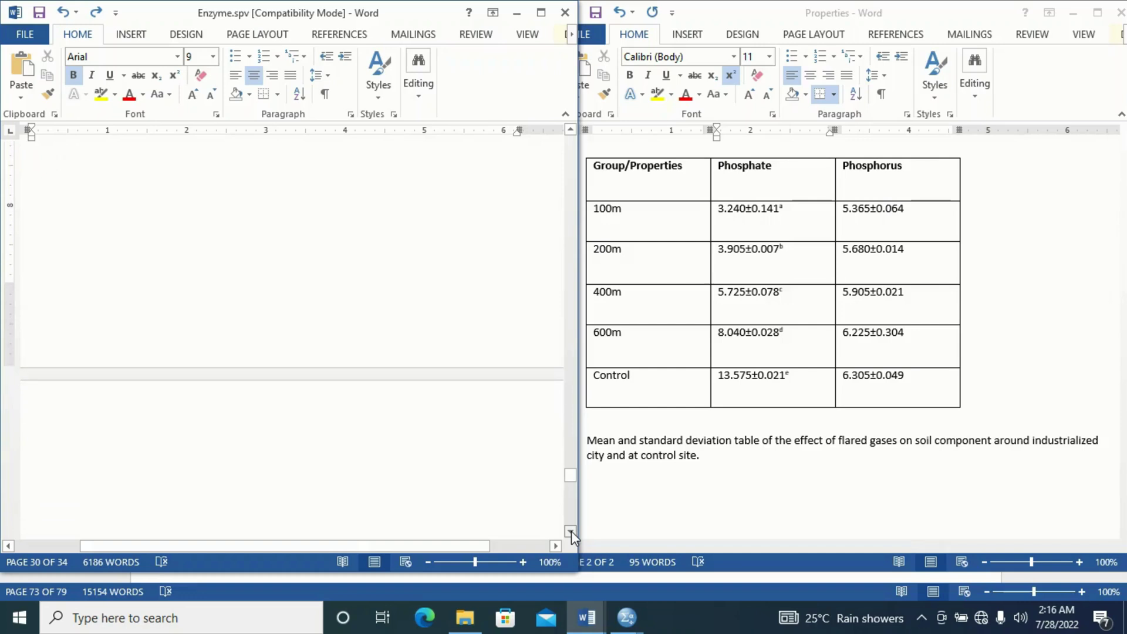
{"action": "scroll", "coordinate": [572, 531], "scroll_direction": "down", "scroll_amount": 8}
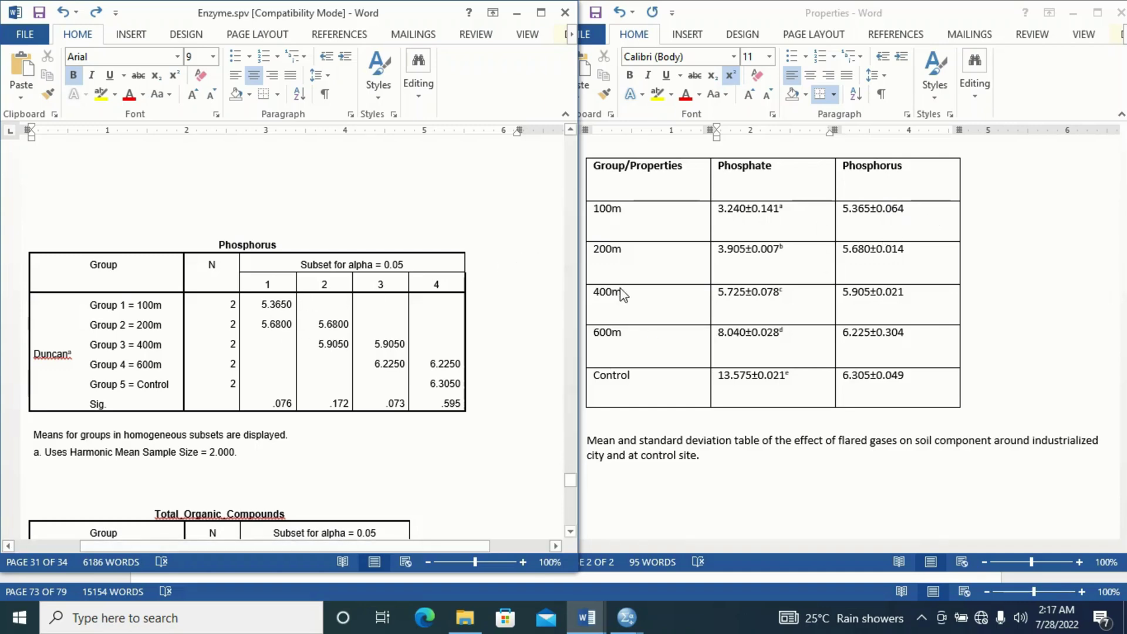
- Append superscript "a" to the 100m Phosphorus value and superscript "ab" to the 200m Phosphorus value in the Properties table
{"action": "left_click", "coordinate": [908, 206]}
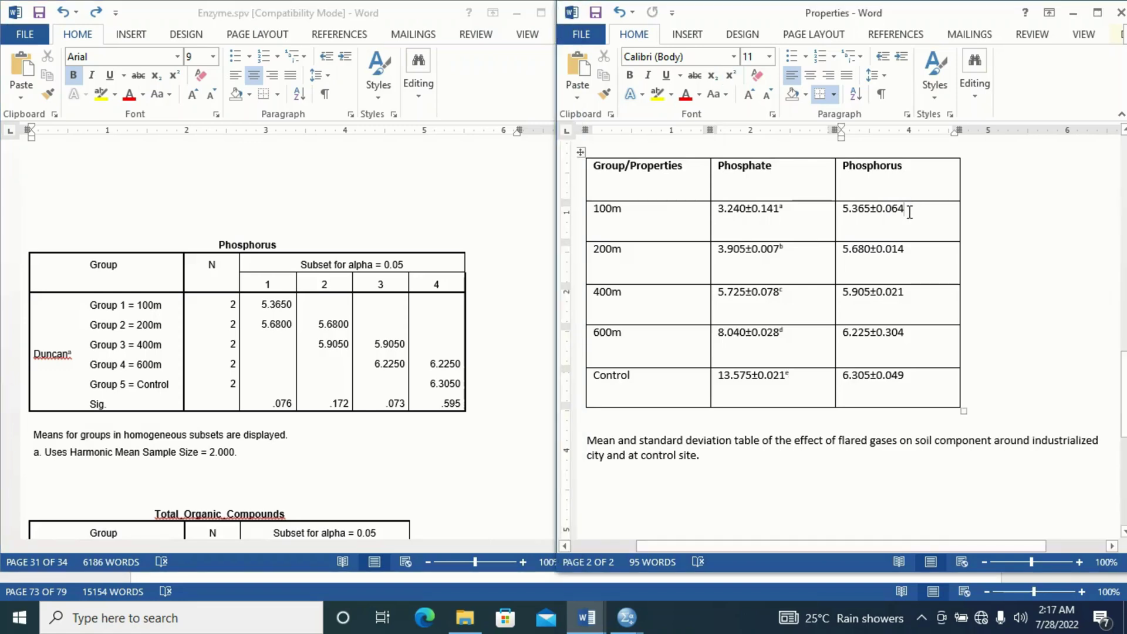
{"action": "type", "text": "a"}
{"action": "left_click_drag", "start_coordinate": [909, 209], "coordinate": [903, 209]}
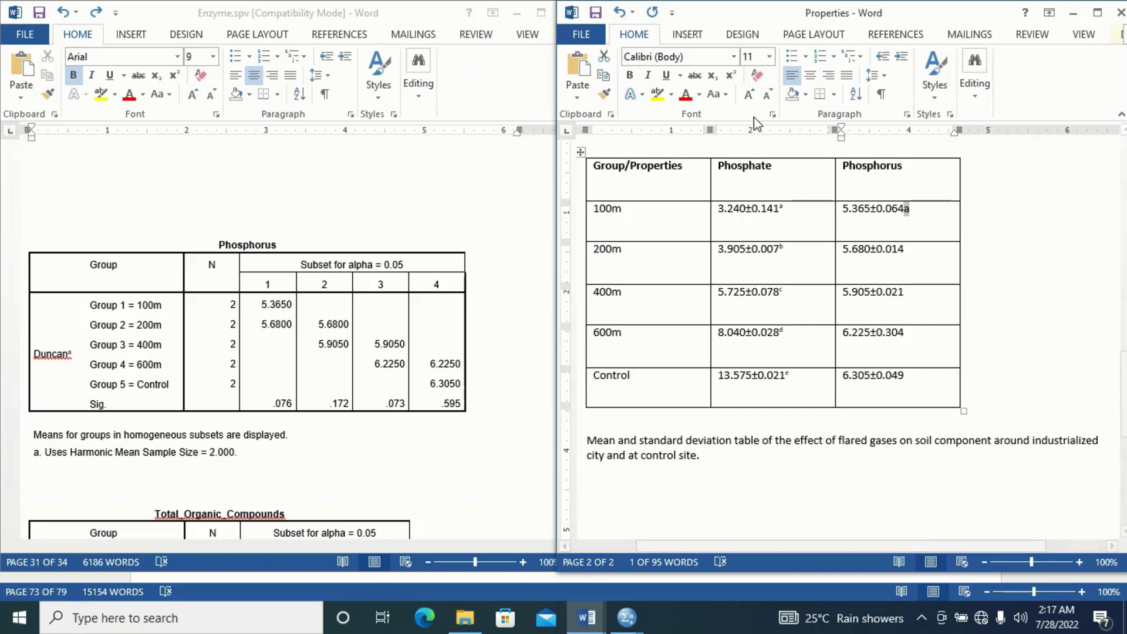
{"action": "left_click", "coordinate": [731, 75]}
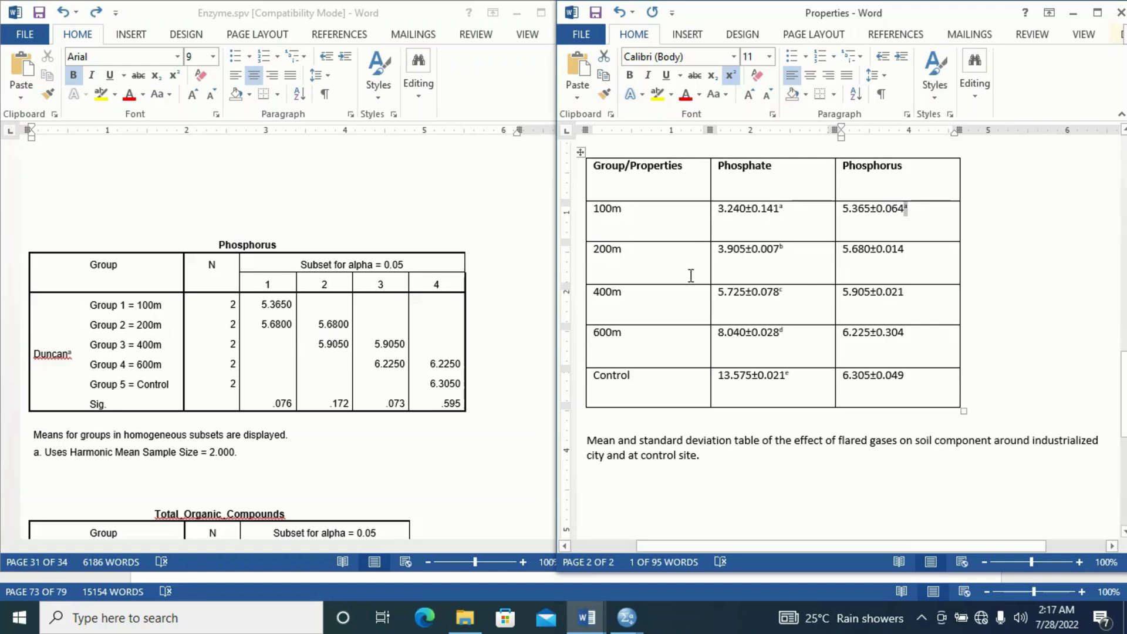
{"action": "left_click", "coordinate": [915, 251]}
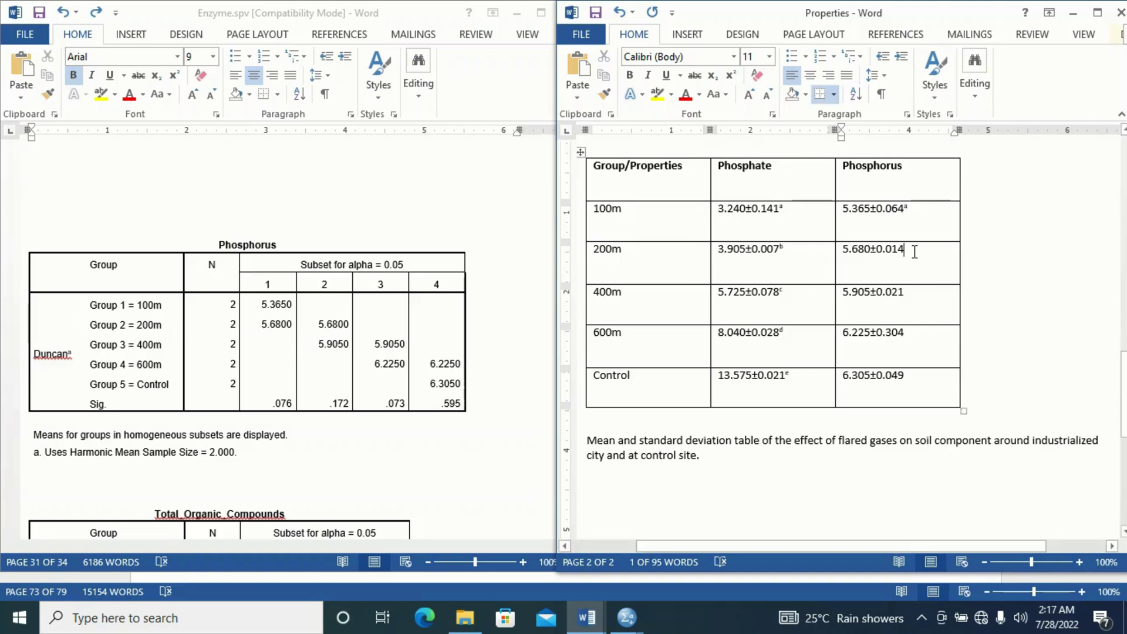
{"action": "type", "text": "ab"}
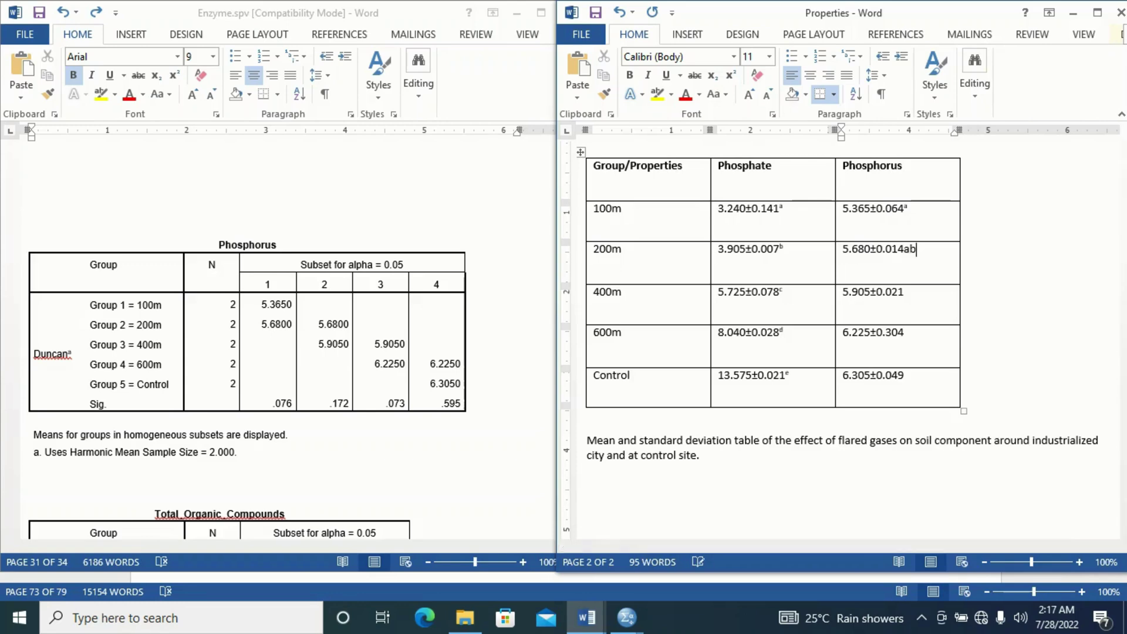
{"action": "left_click_drag", "start_coordinate": [916, 251], "coordinate": [905, 250]}
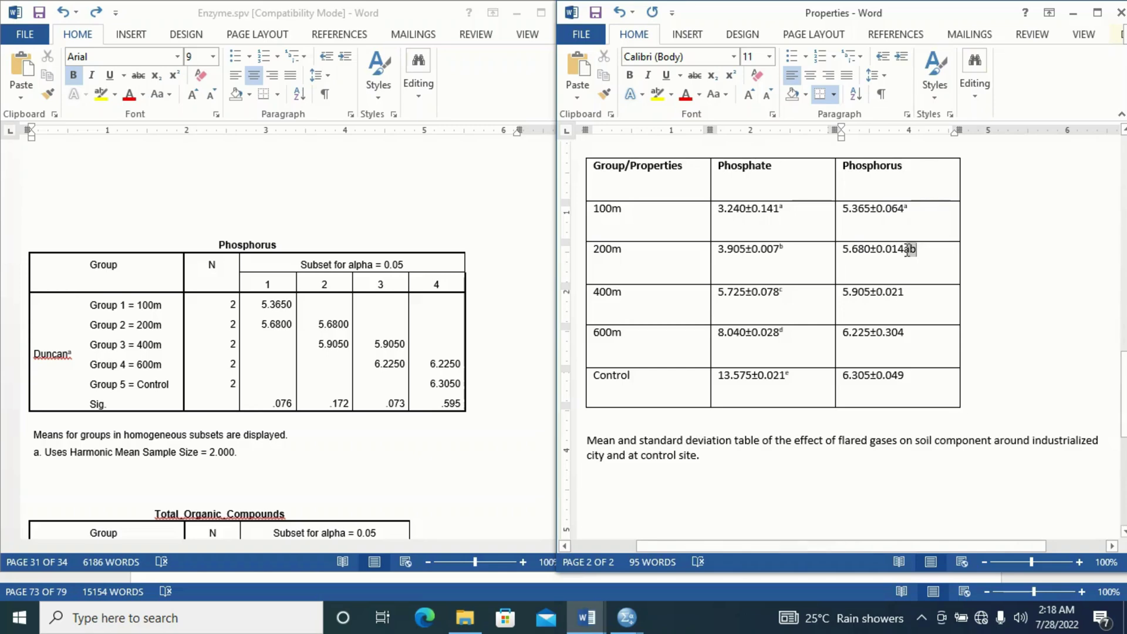
{"action": "left_click", "coordinate": [730, 75]}
- Append the letters "bc" as a superscript to the 400m Phosphorus value
{"action": "left_click", "coordinate": [926, 294]}
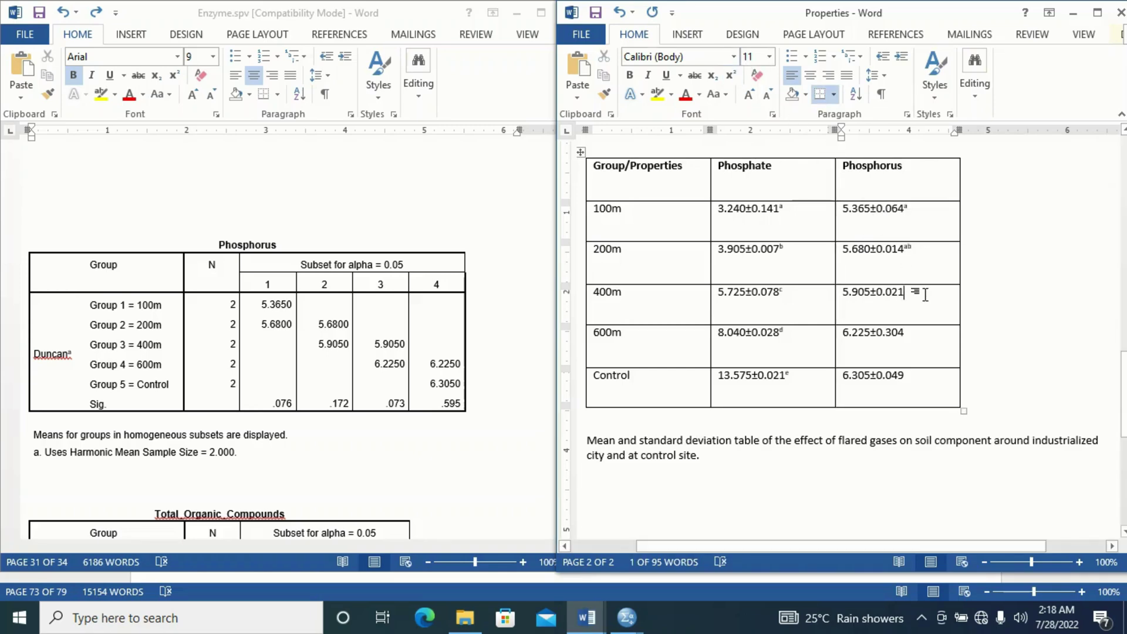
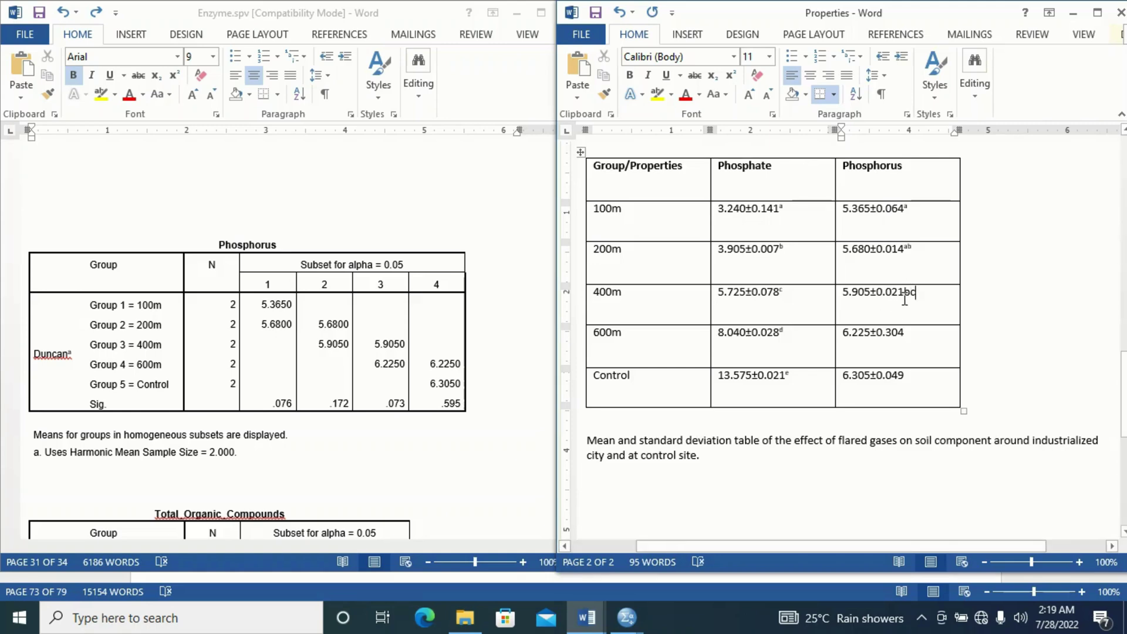
{"action": "left_click", "coordinate": [730, 78]}
{"action": "left_click", "coordinate": [921, 294]}
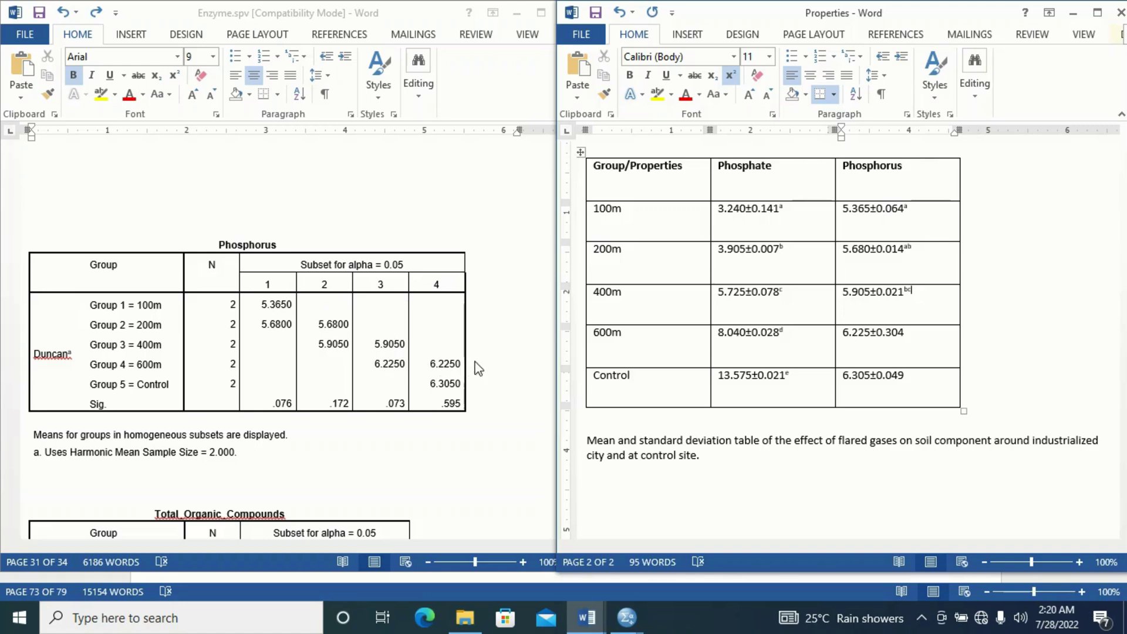
- Append the letters "cd" as a superscript to the 600m Phosphorus value in the Properties table
{"action": "left_click", "coordinate": [921, 344]}
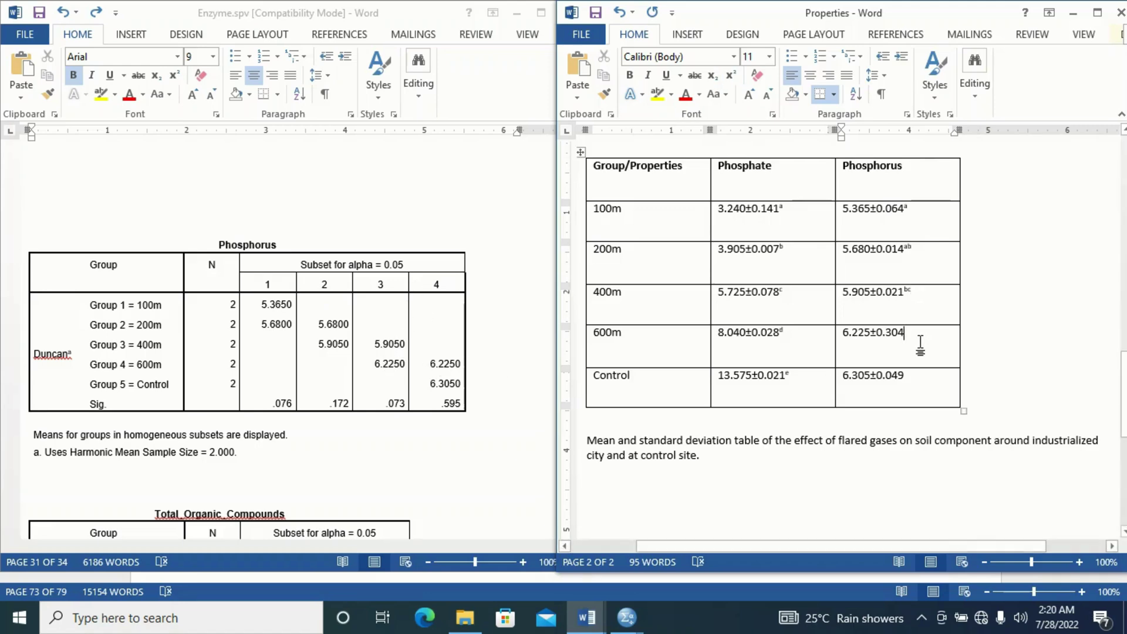
{"action": "type", "text": "cd"}
{"action": "left_click_drag", "start_coordinate": [905, 333], "coordinate": [904, 334]}
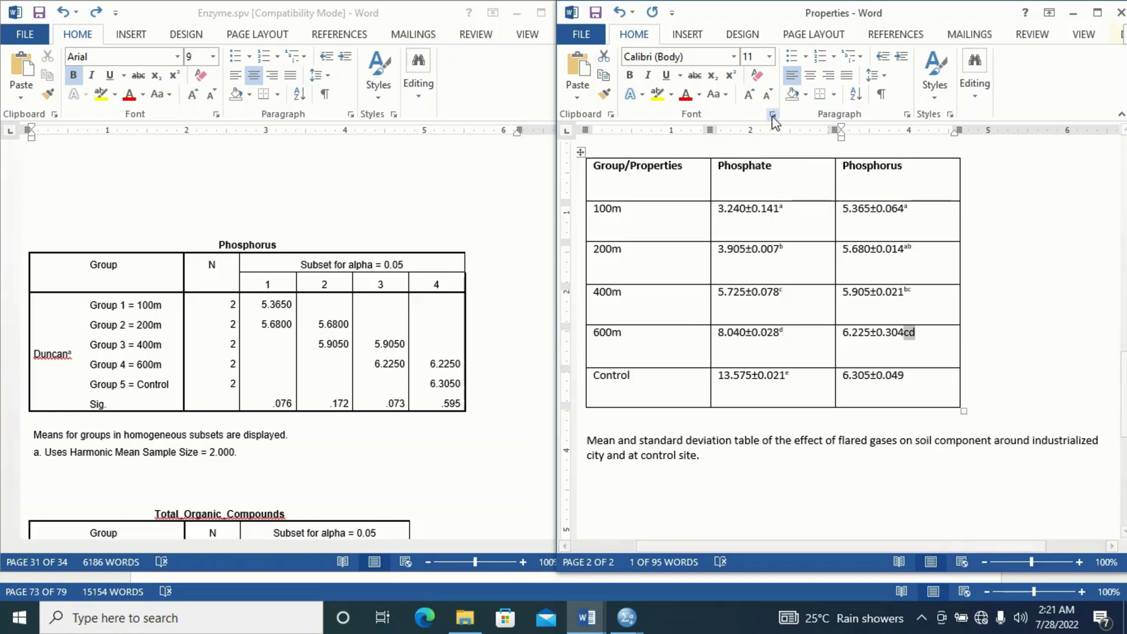
{"action": "left_click", "coordinate": [731, 77]}
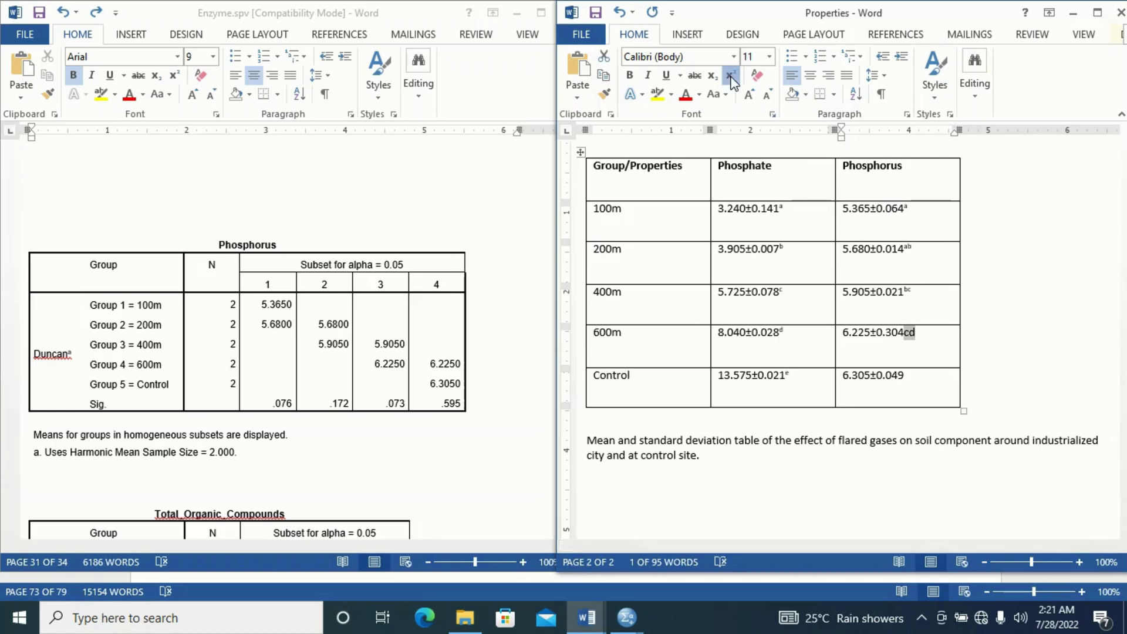
- Append the letter "d" as a superscript to the Control Phosphorus value in the Properties table
{"action": "left_click", "coordinate": [912, 373]}
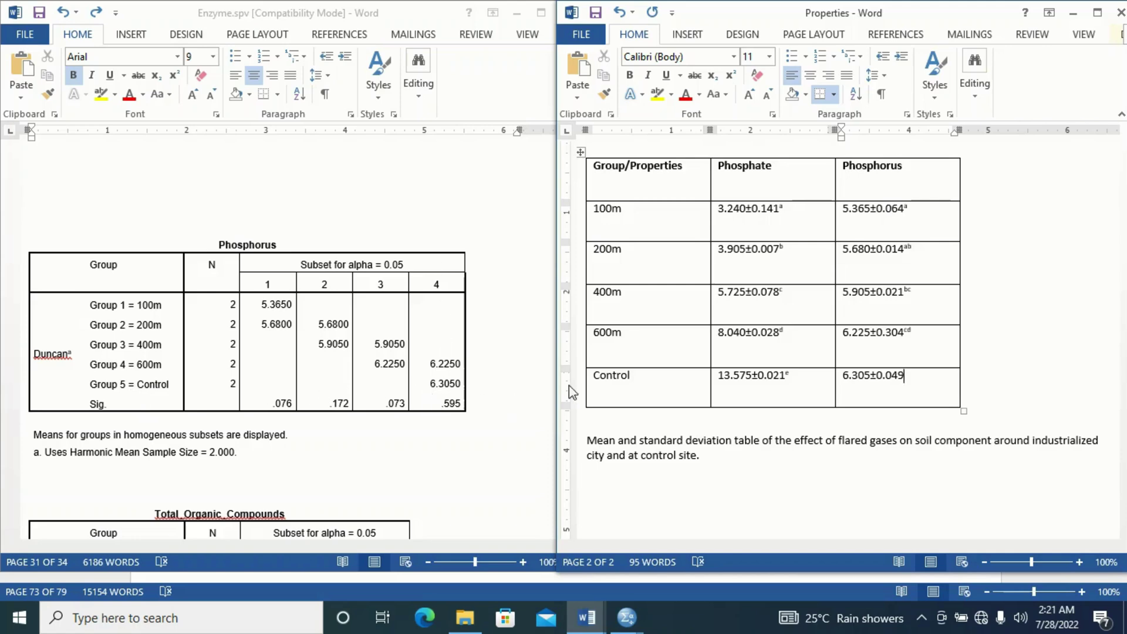
{"action": "left_click", "coordinate": [920, 379]}
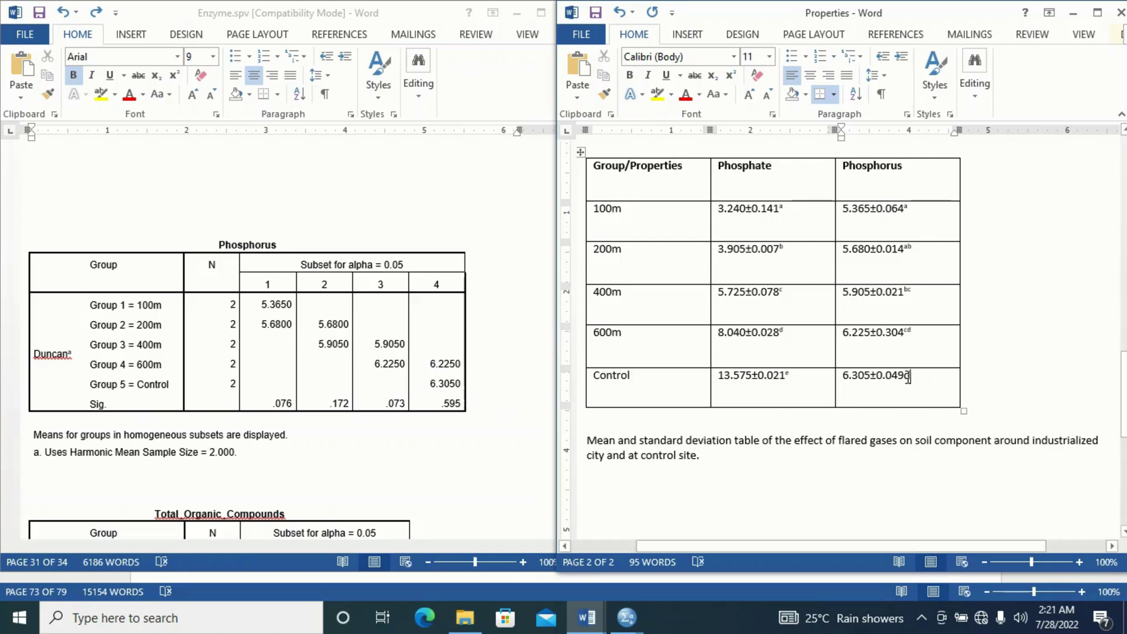
{"action": "left_click_drag", "start_coordinate": [906, 377], "coordinate": [911, 377]}
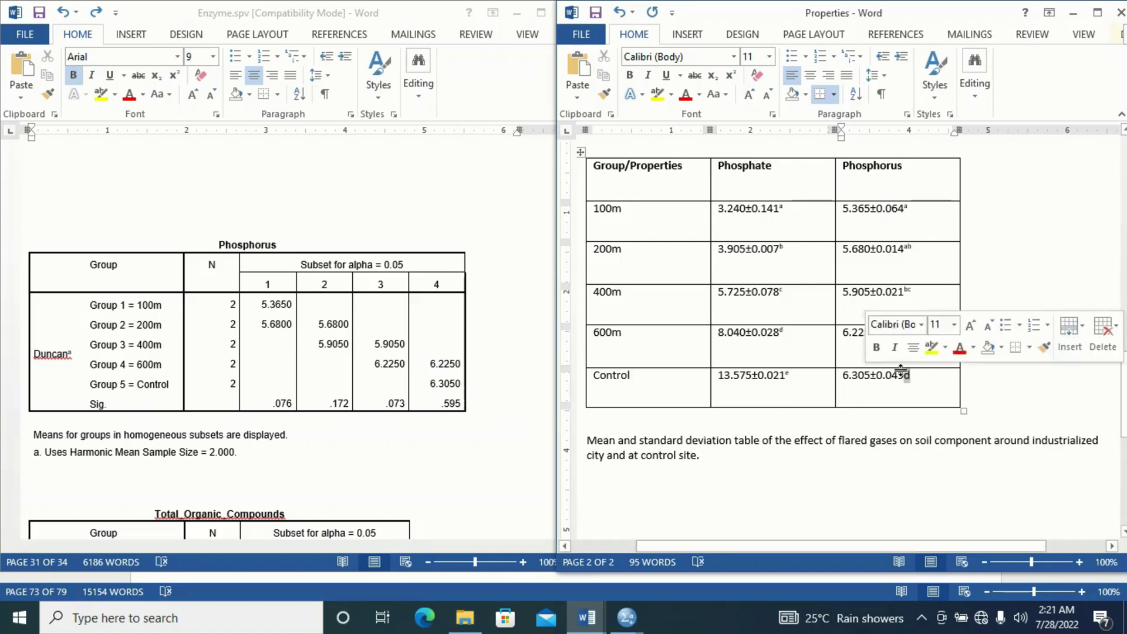
{"action": "left_click", "coordinate": [730, 77]}
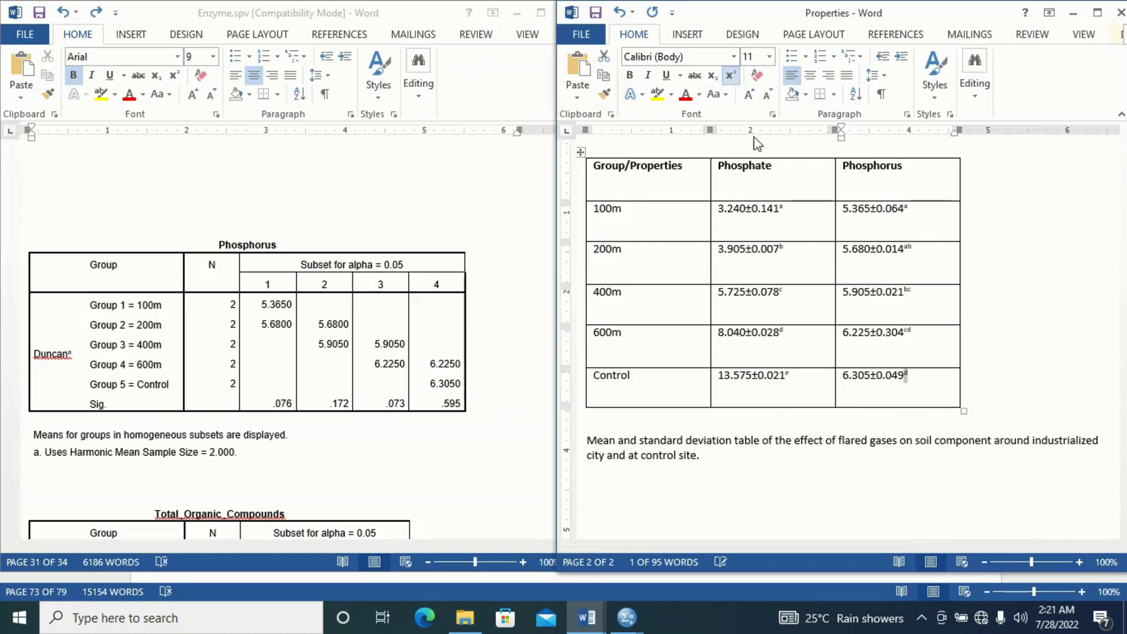
{"action": "left_click", "coordinate": [907, 344]}
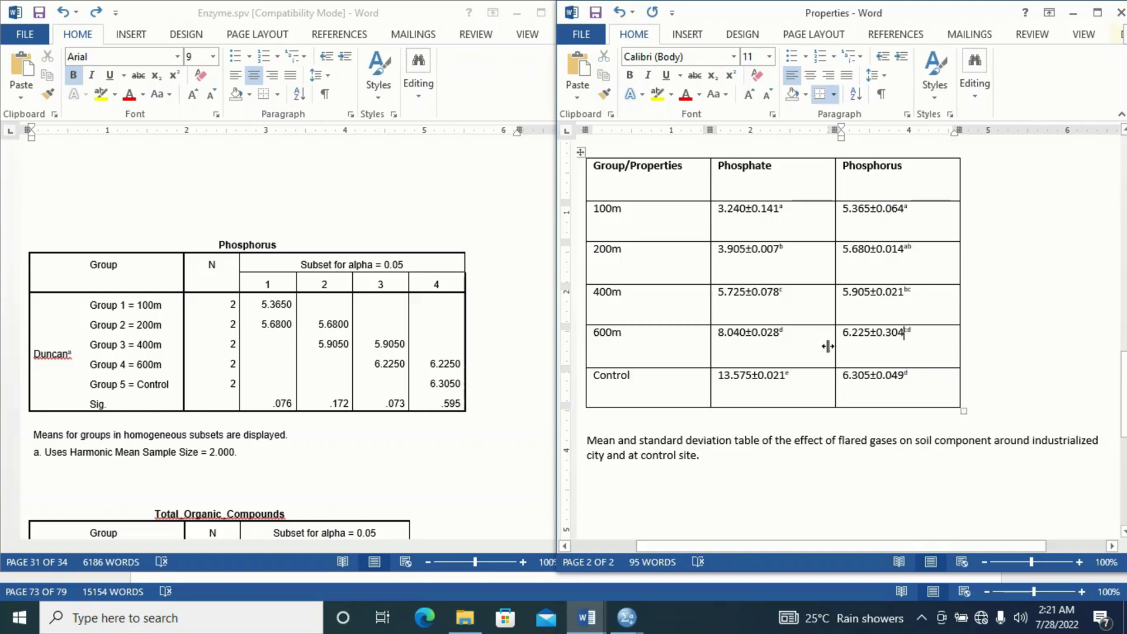
- Move the Properties document window over part of the Enzyme document to expose the document window behind it
{"action": "left_click", "coordinate": [768, 290]}
{"action": "left_click", "coordinate": [766, 249]}
{"action": "left_click_drag", "start_coordinate": [931, 17], "coordinate": [761, 52]}
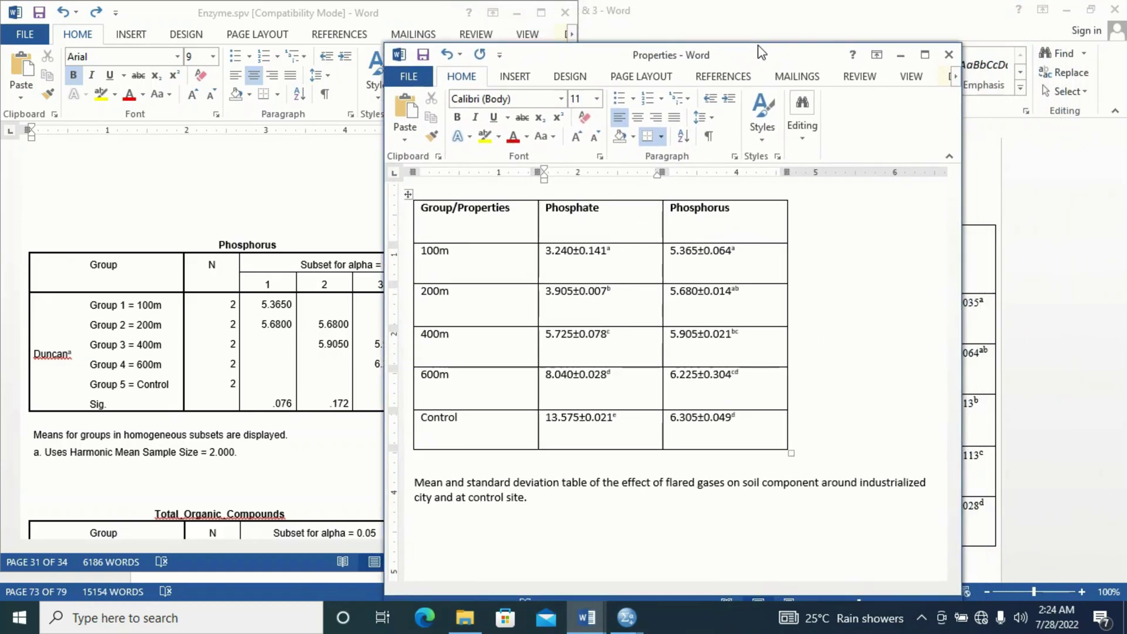